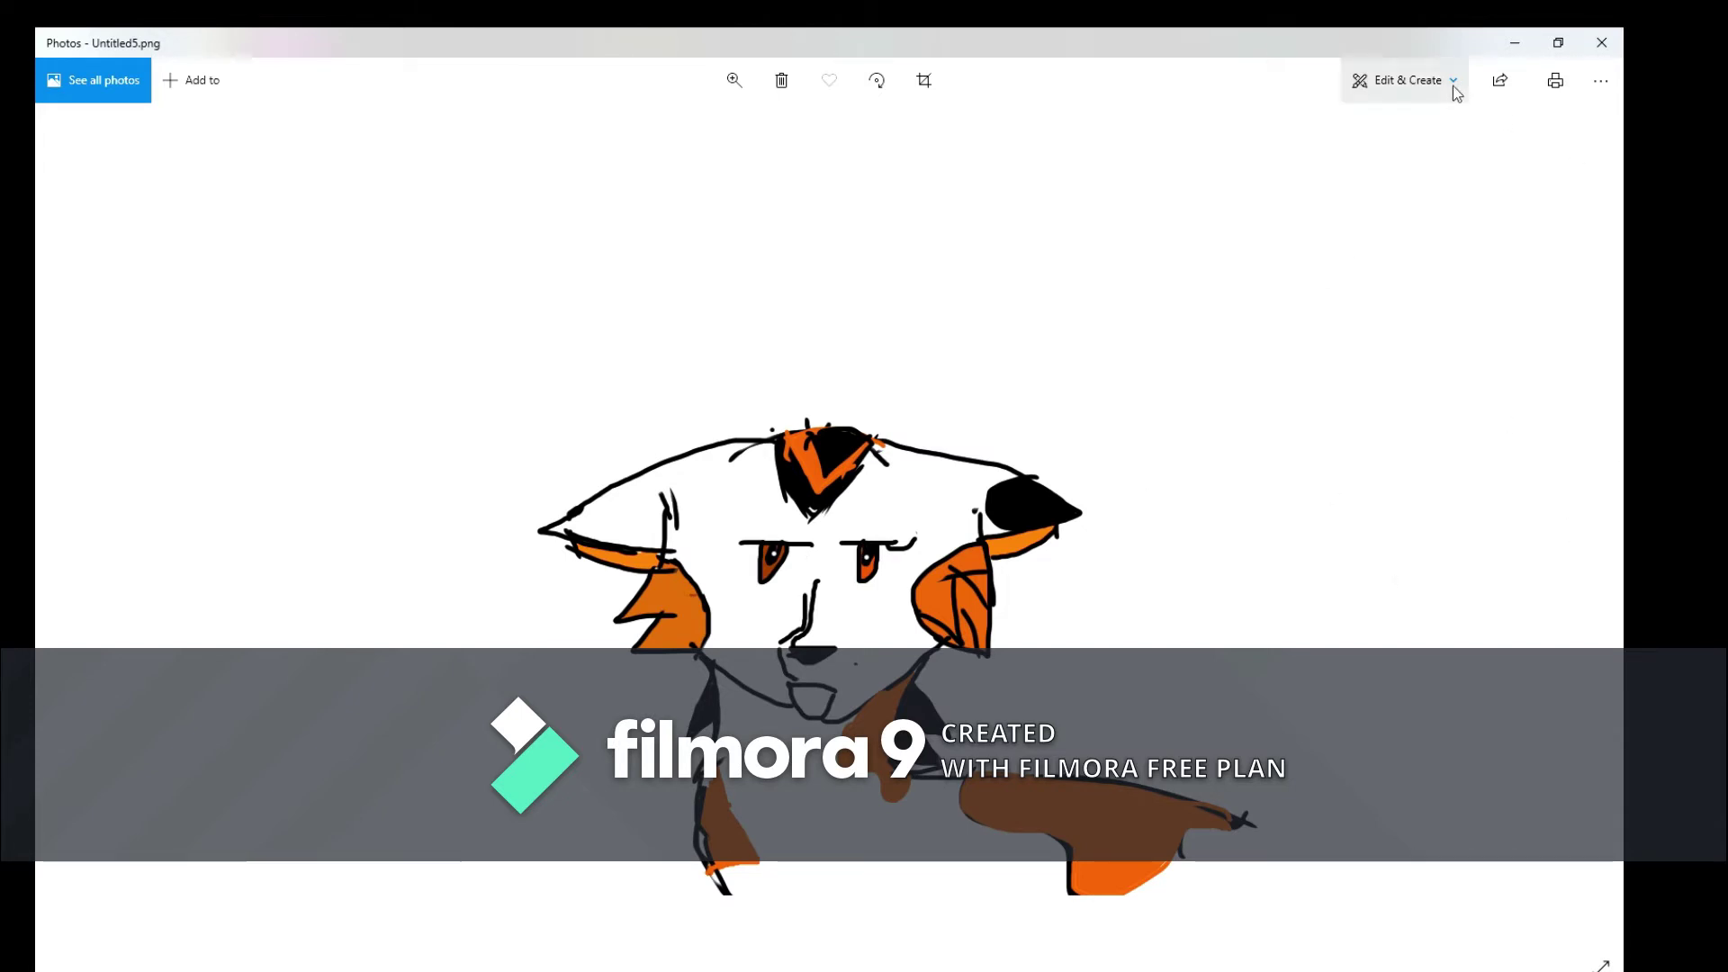
- Enter Draw mode on the cat picture, leaving and re-entering it once, with the pen selected
left_click(1316, 175)
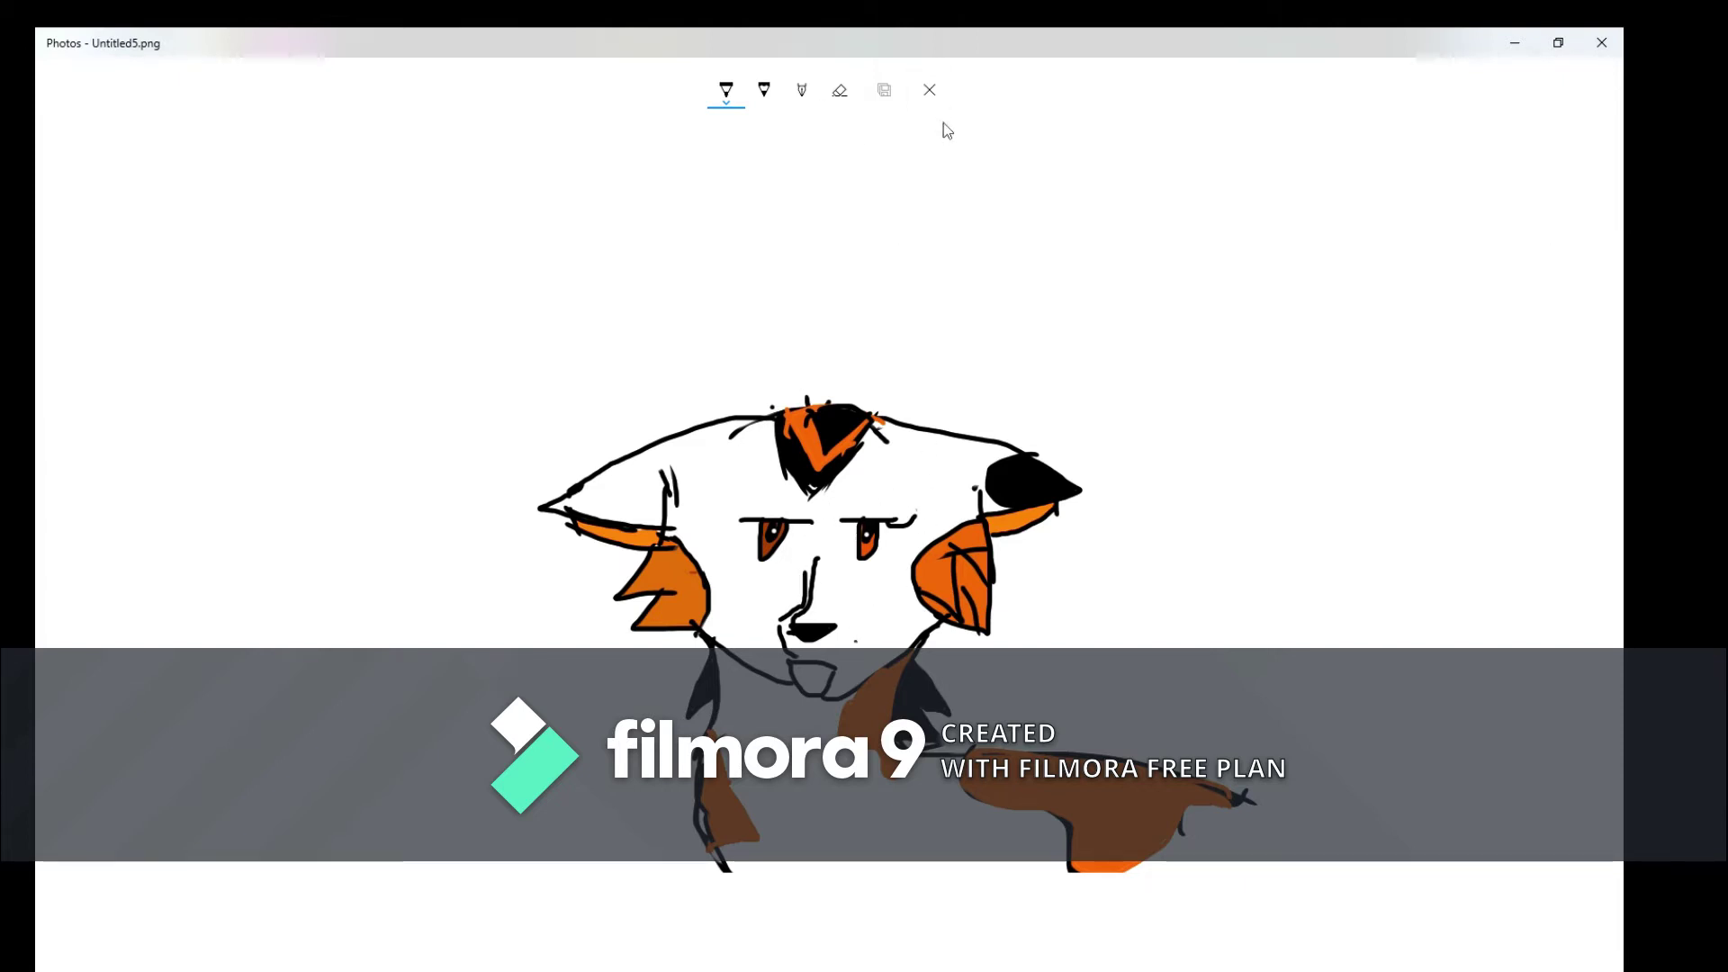
left_click(930, 89)
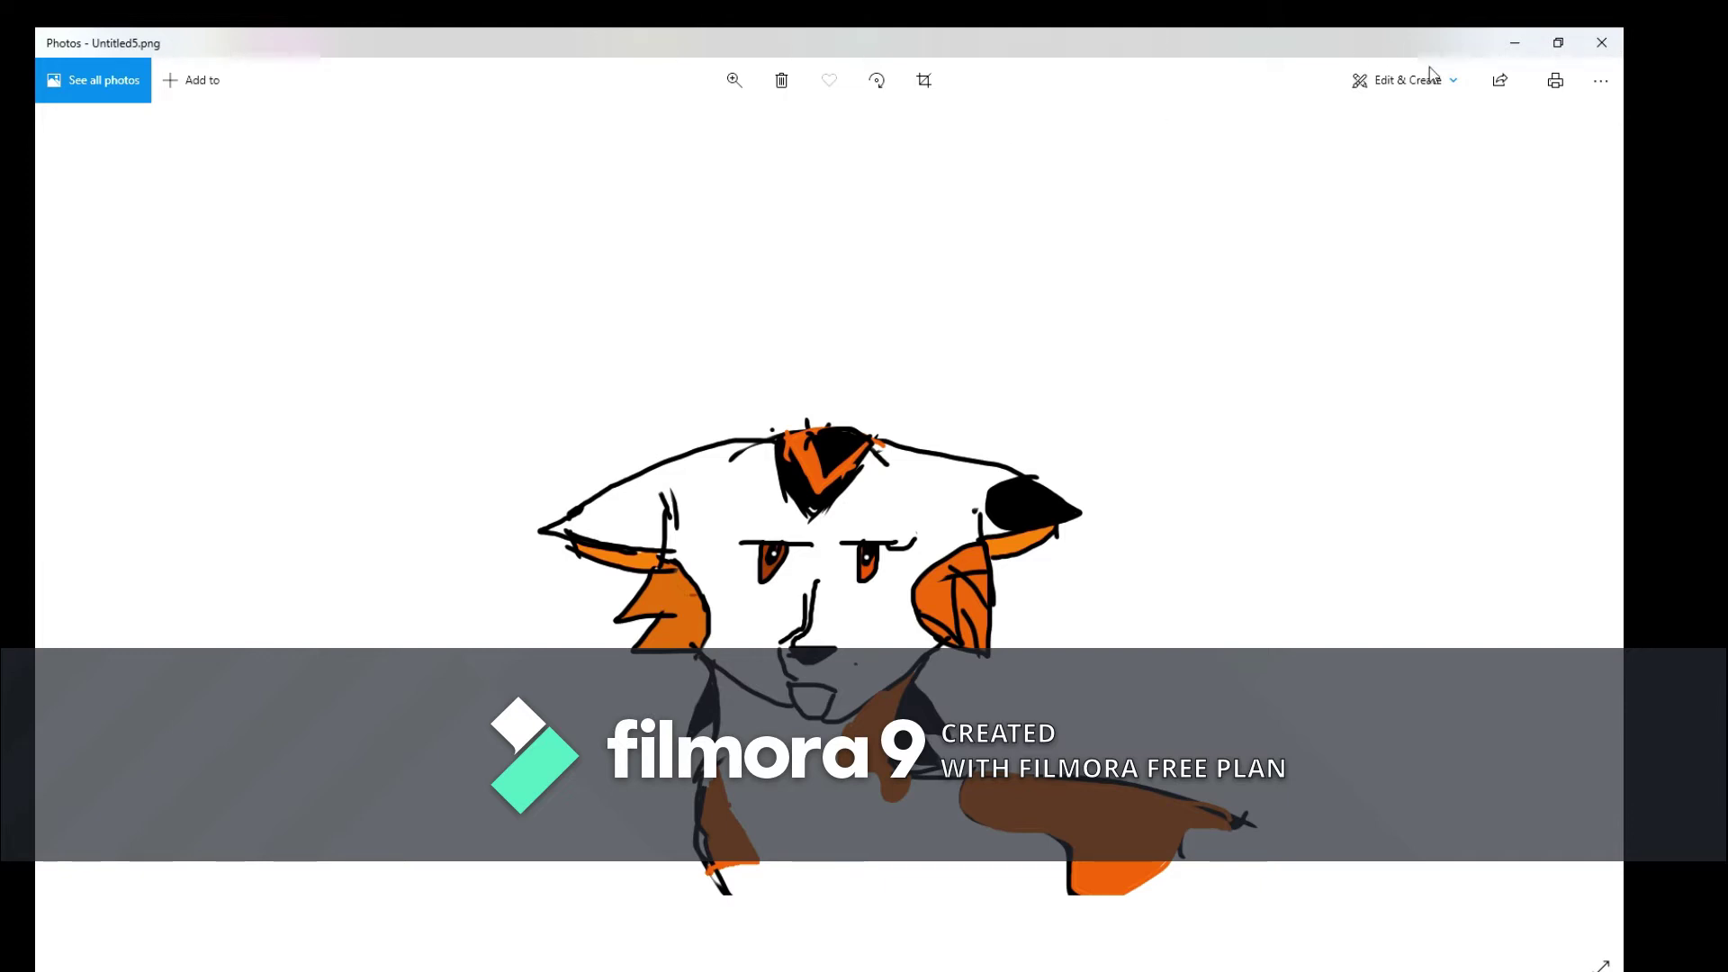
left_click(1404, 80)
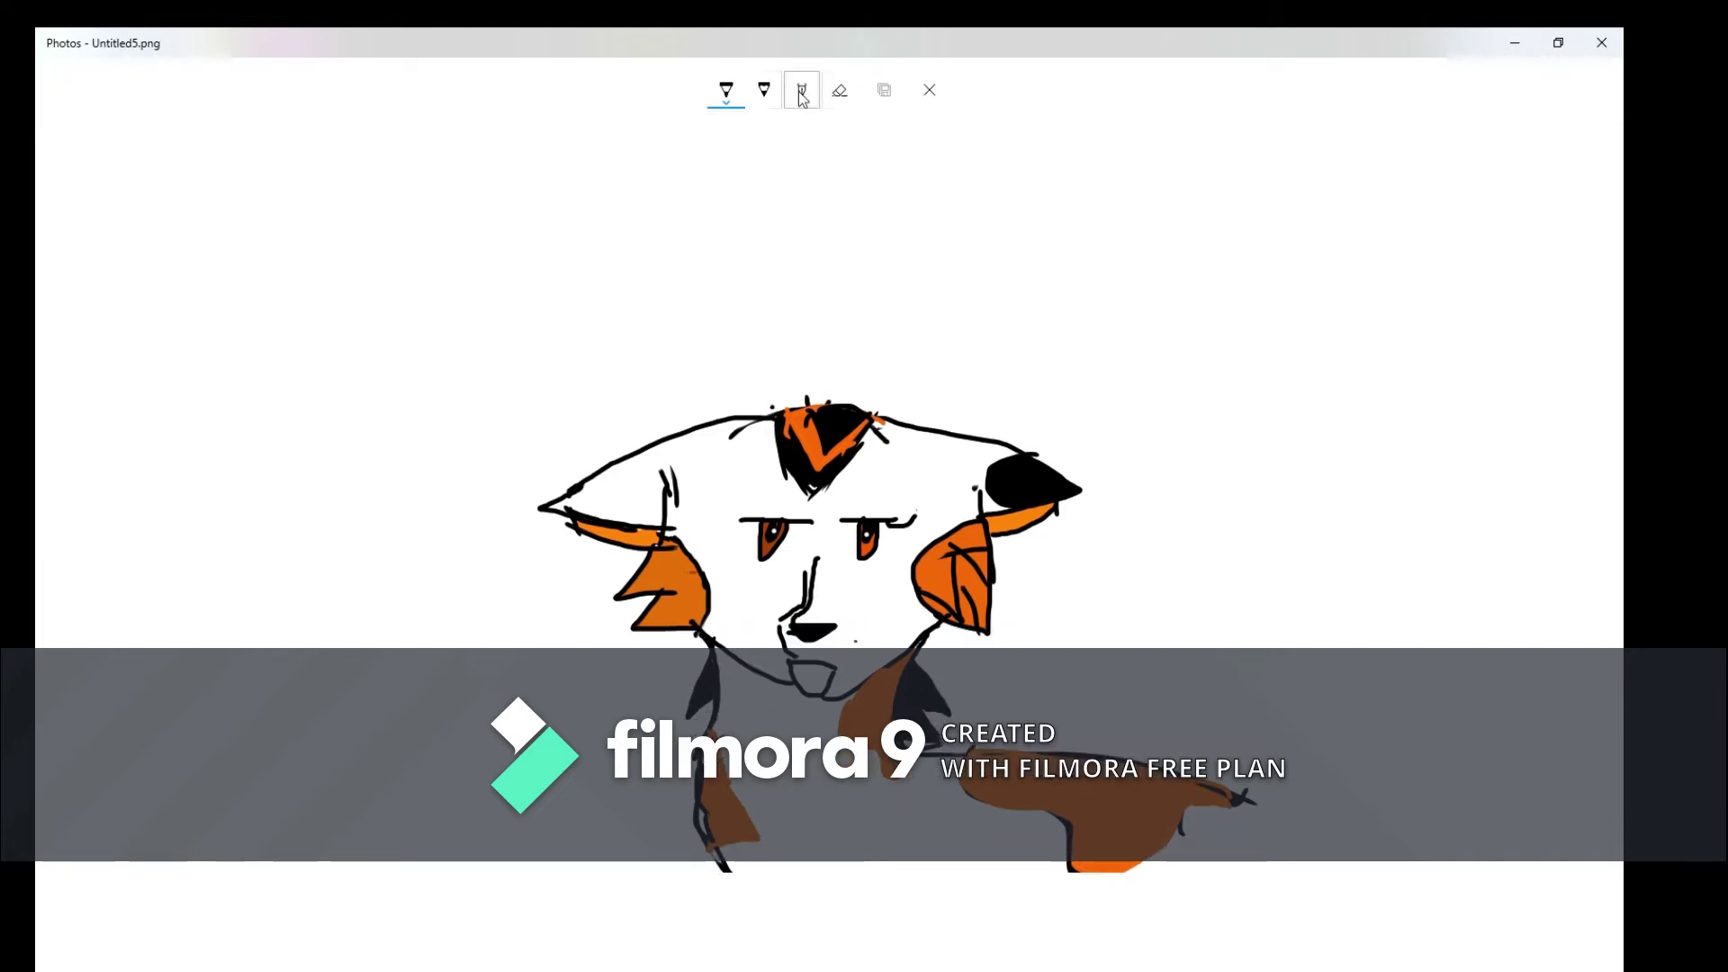
left_click(840, 89)
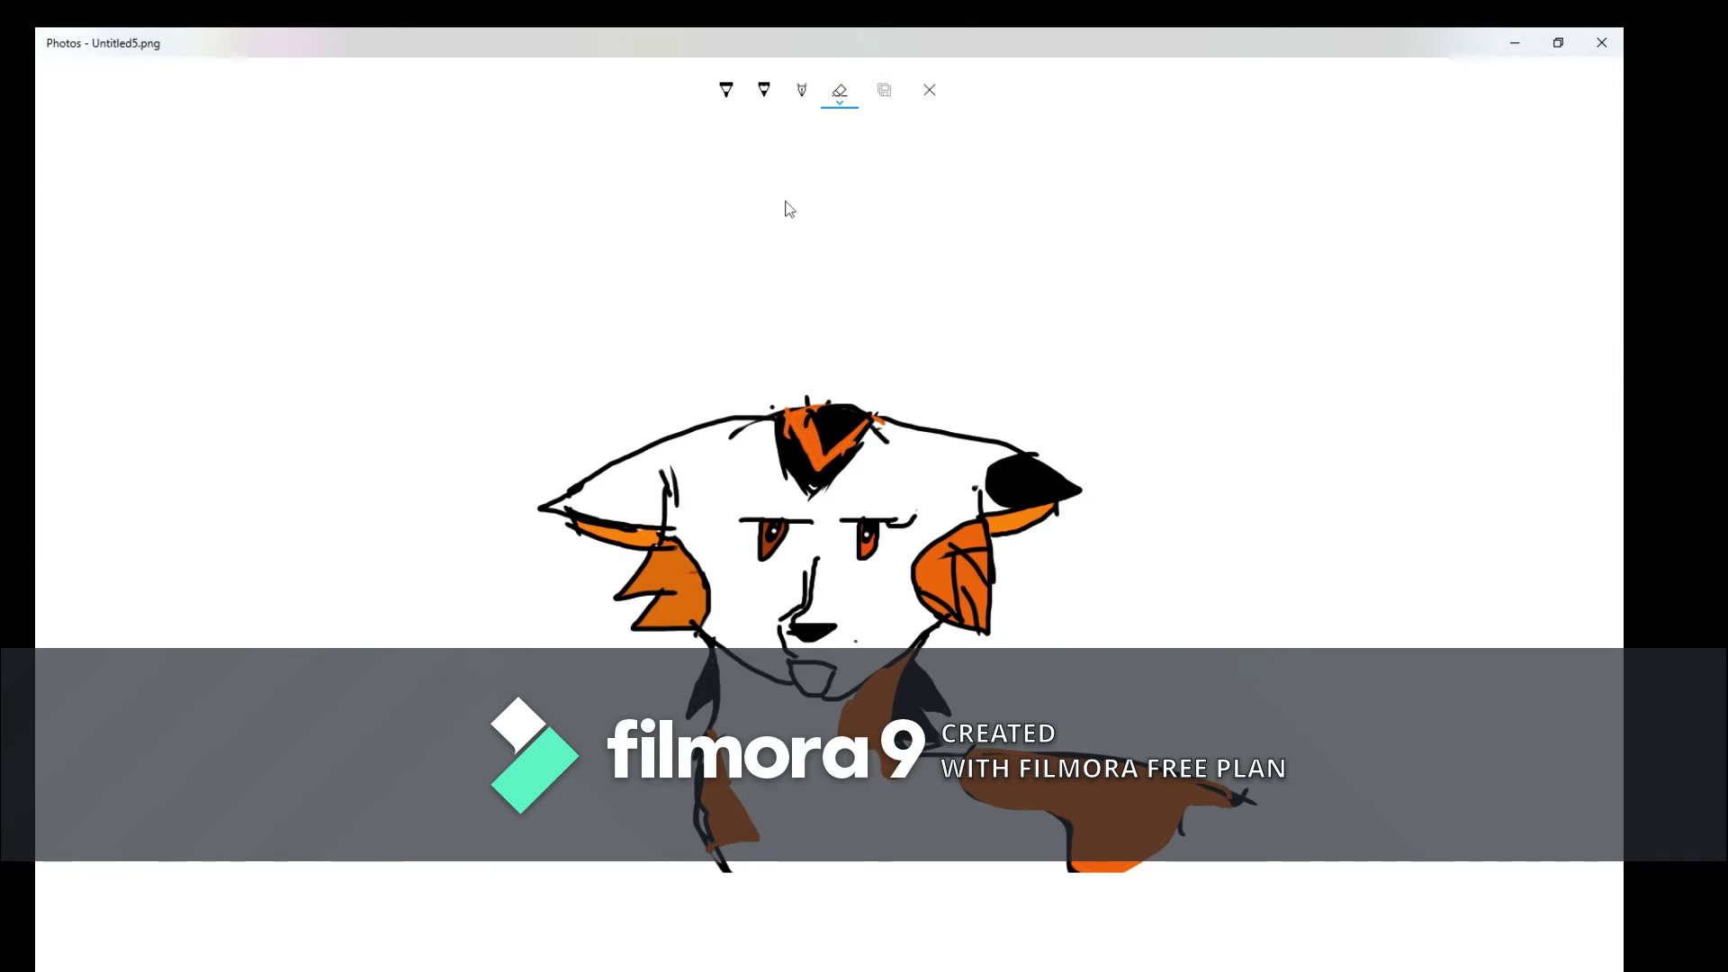
left_click(840, 89)
- Draw a short test stroke on the cat's face, erase it, and reselect the pen
left_click_drag(666, 472, 668, 524)
left_click_drag(668, 466, 675, 529)
left_click(726, 90)
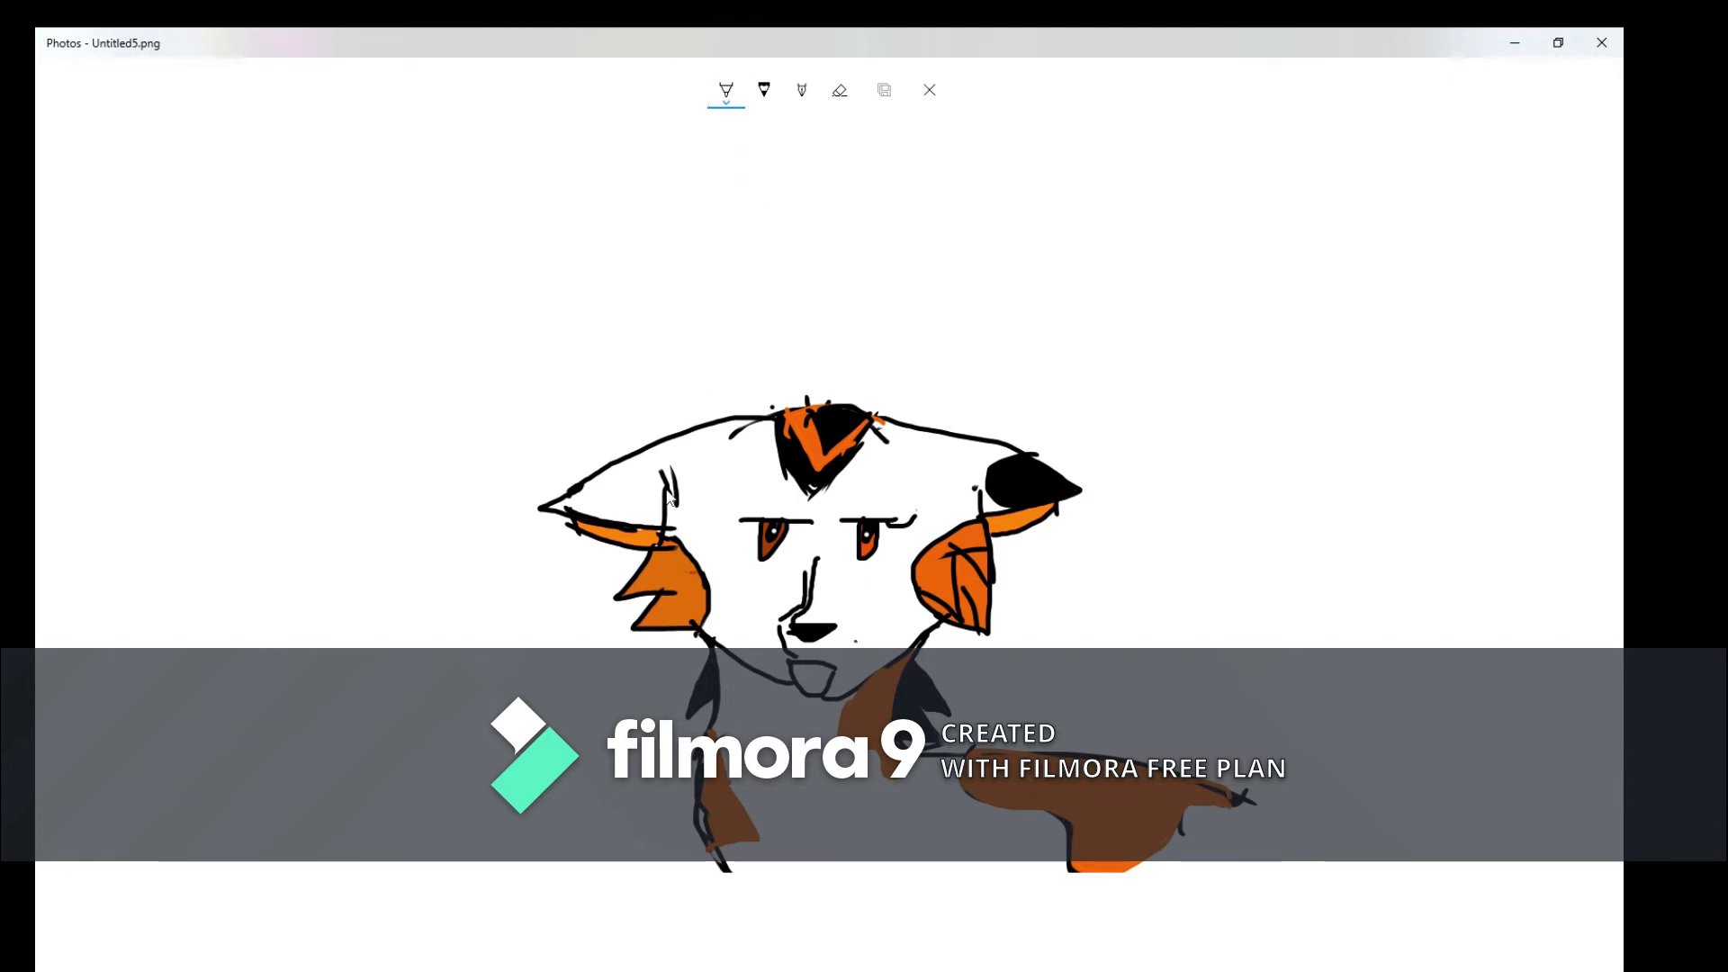
- Draw a short black pen stroke beside the cat's left ear
left_click_drag(668, 473, 671, 507)
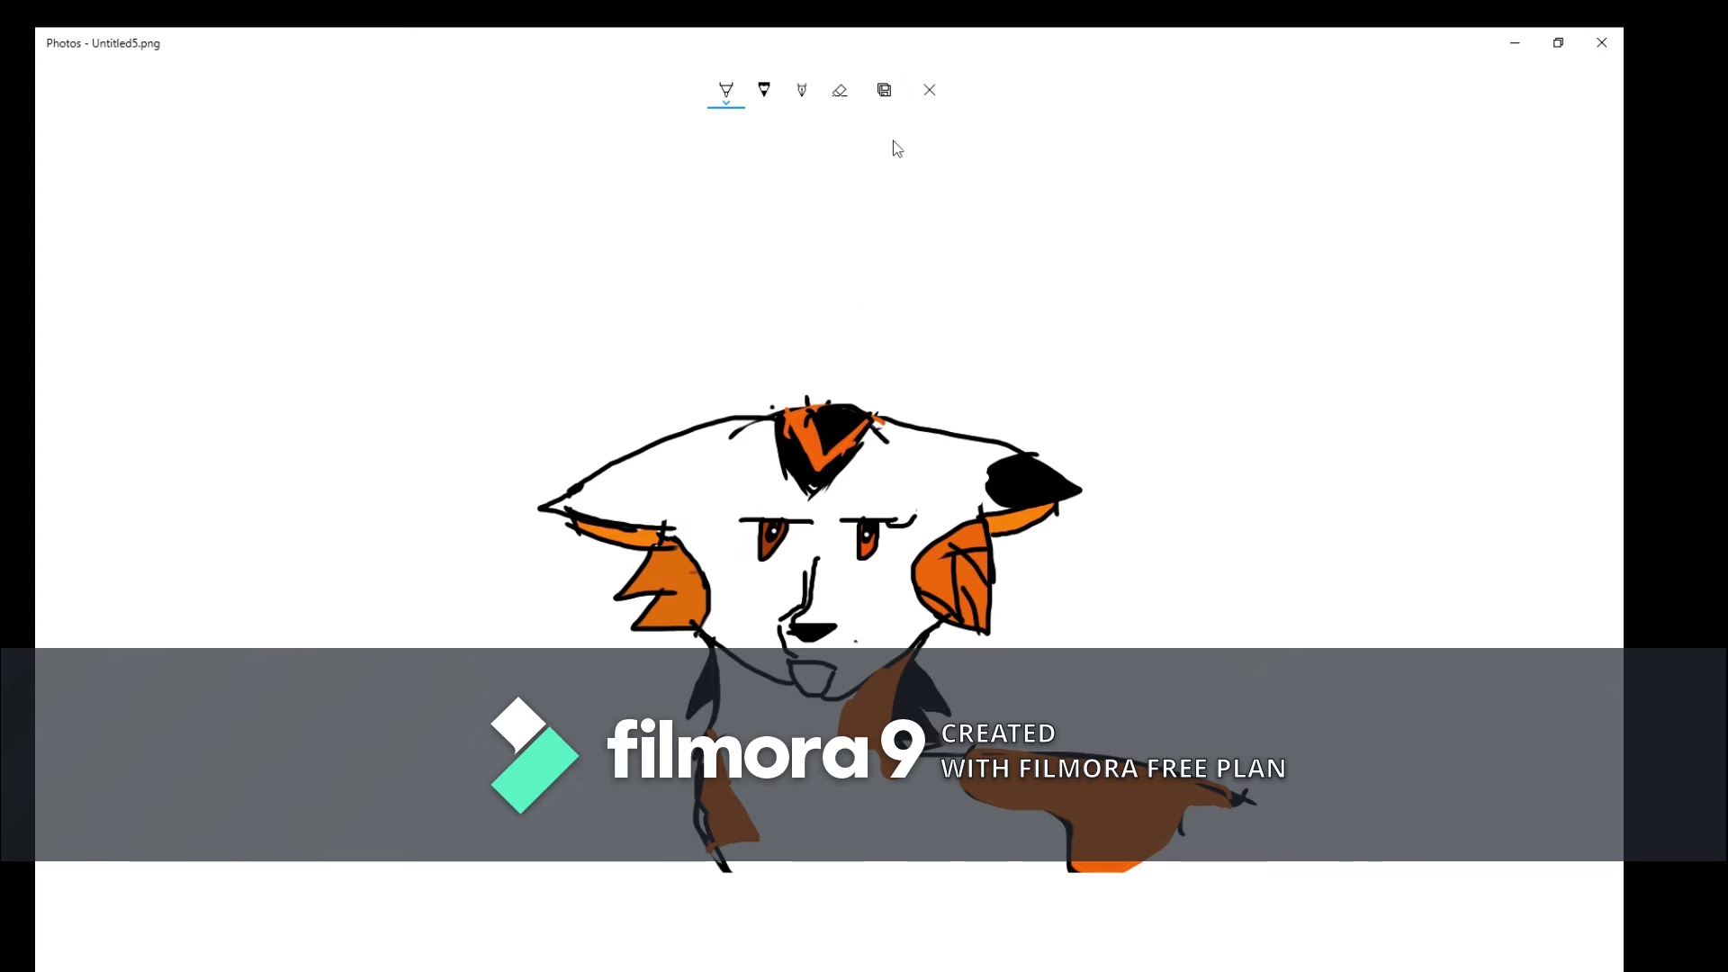
- Cancel the 'Leave without saving?' prompt and save a copy with the new ink
left_click(929, 90)
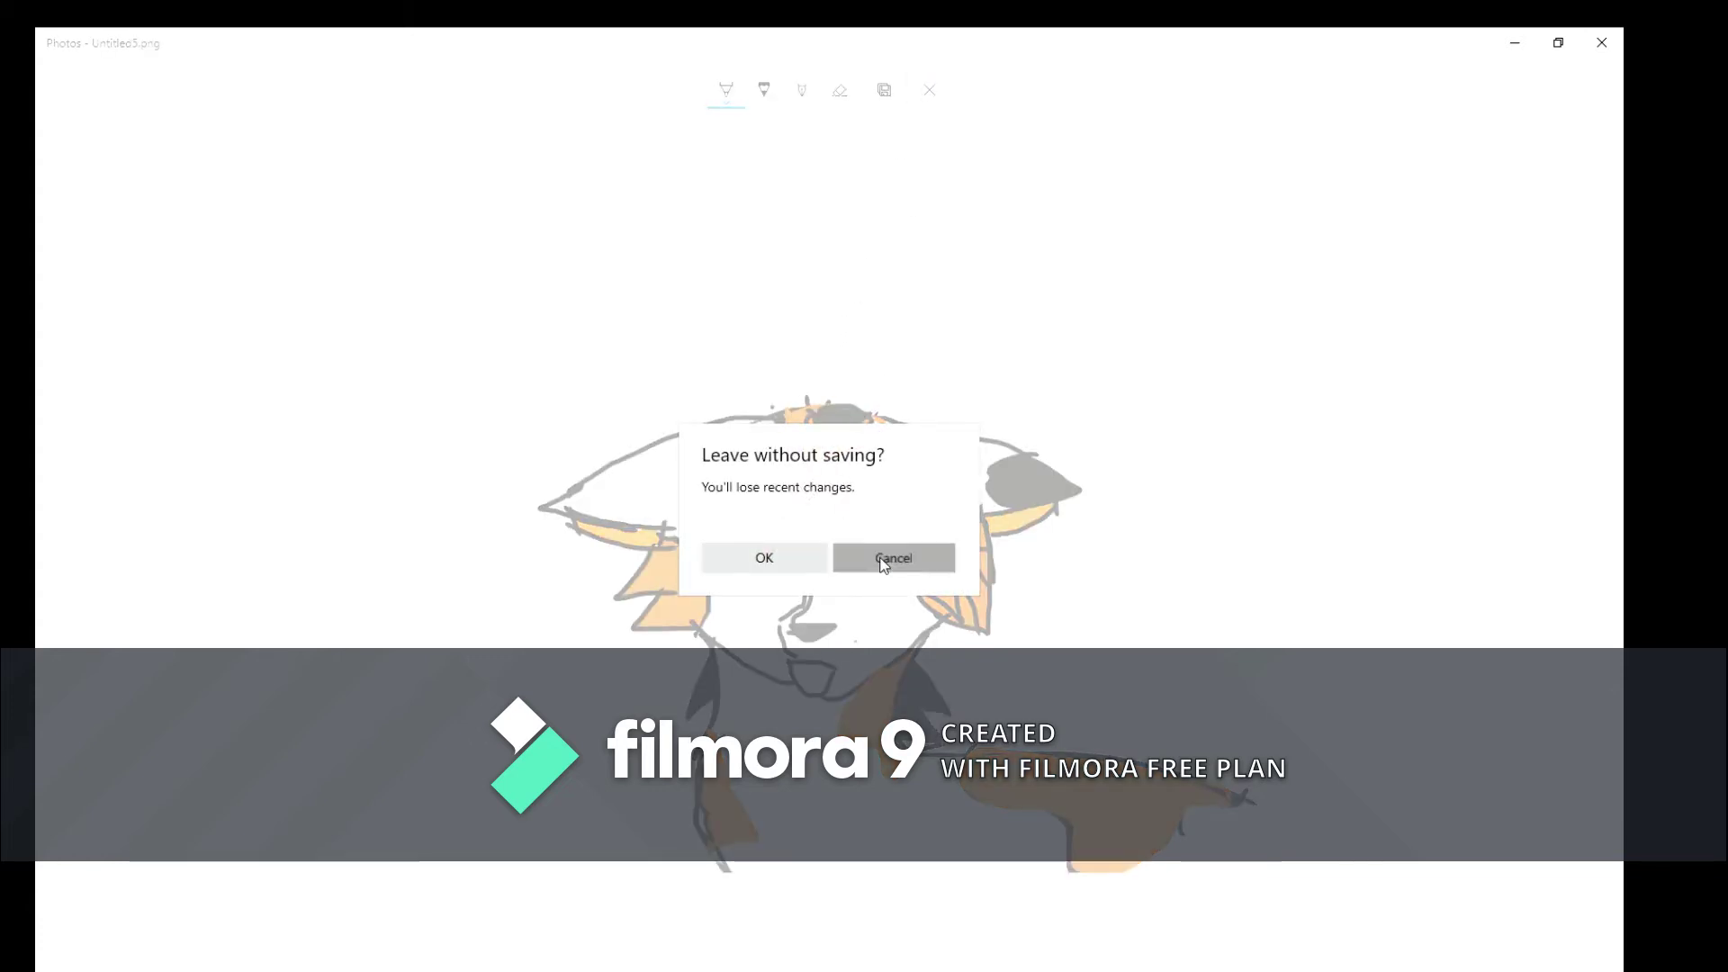
left_click(893, 558)
key("Escape")
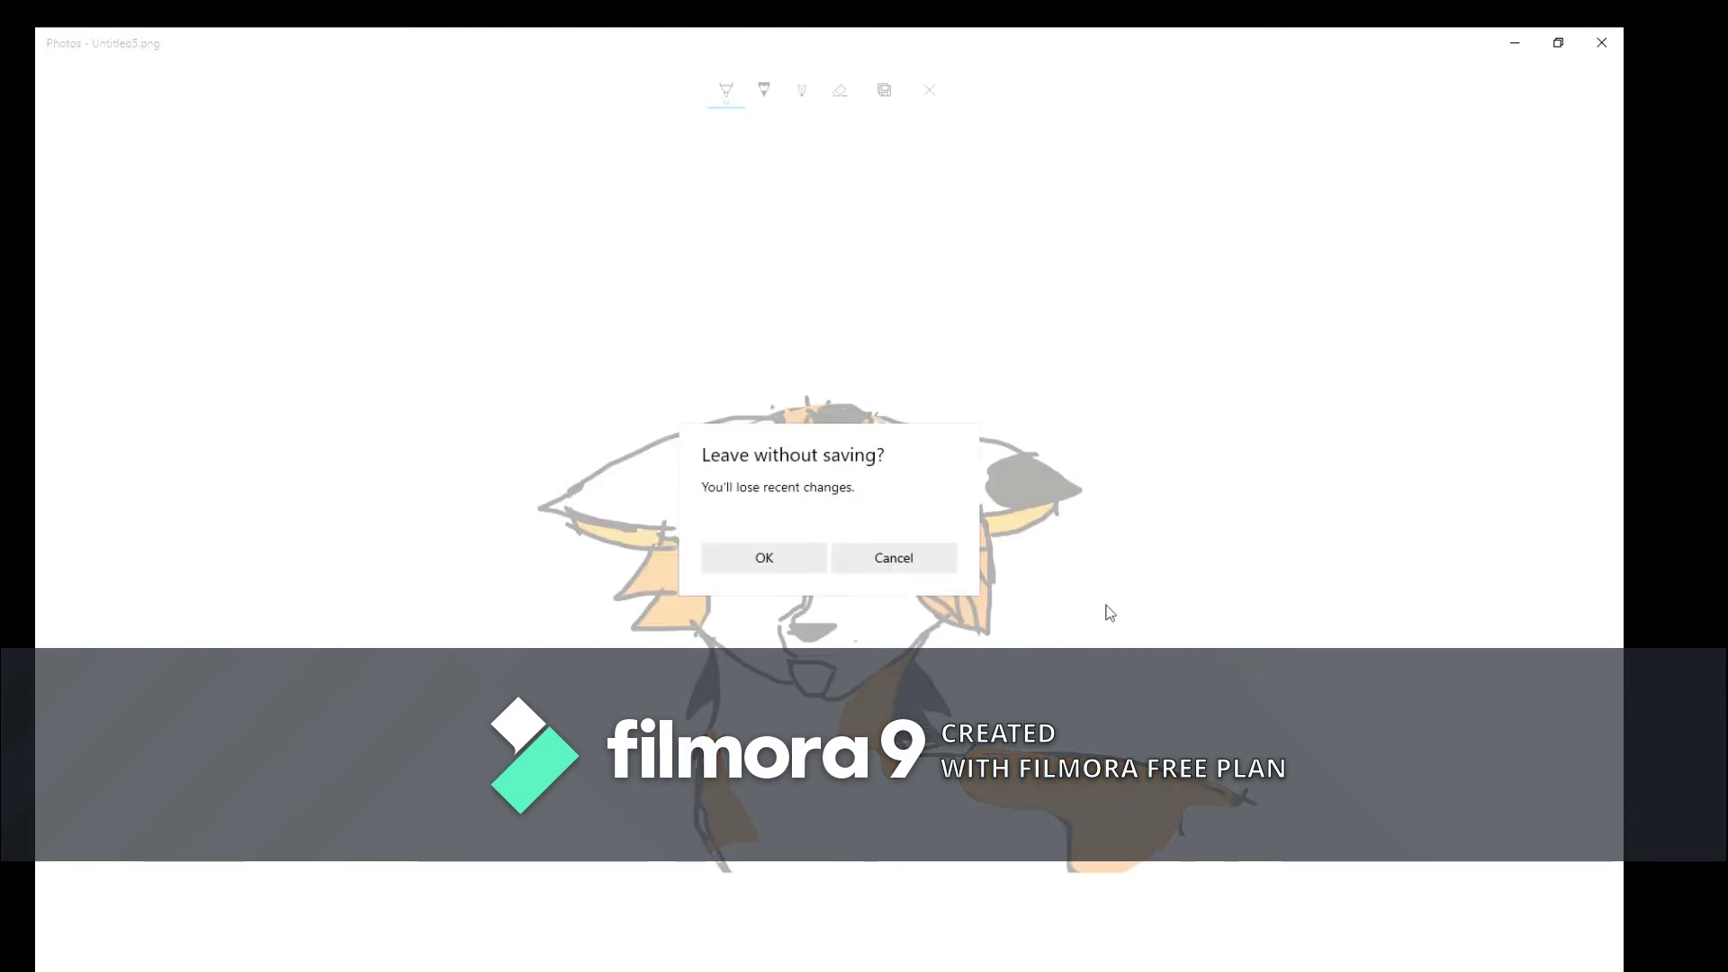
left_click(896, 559)
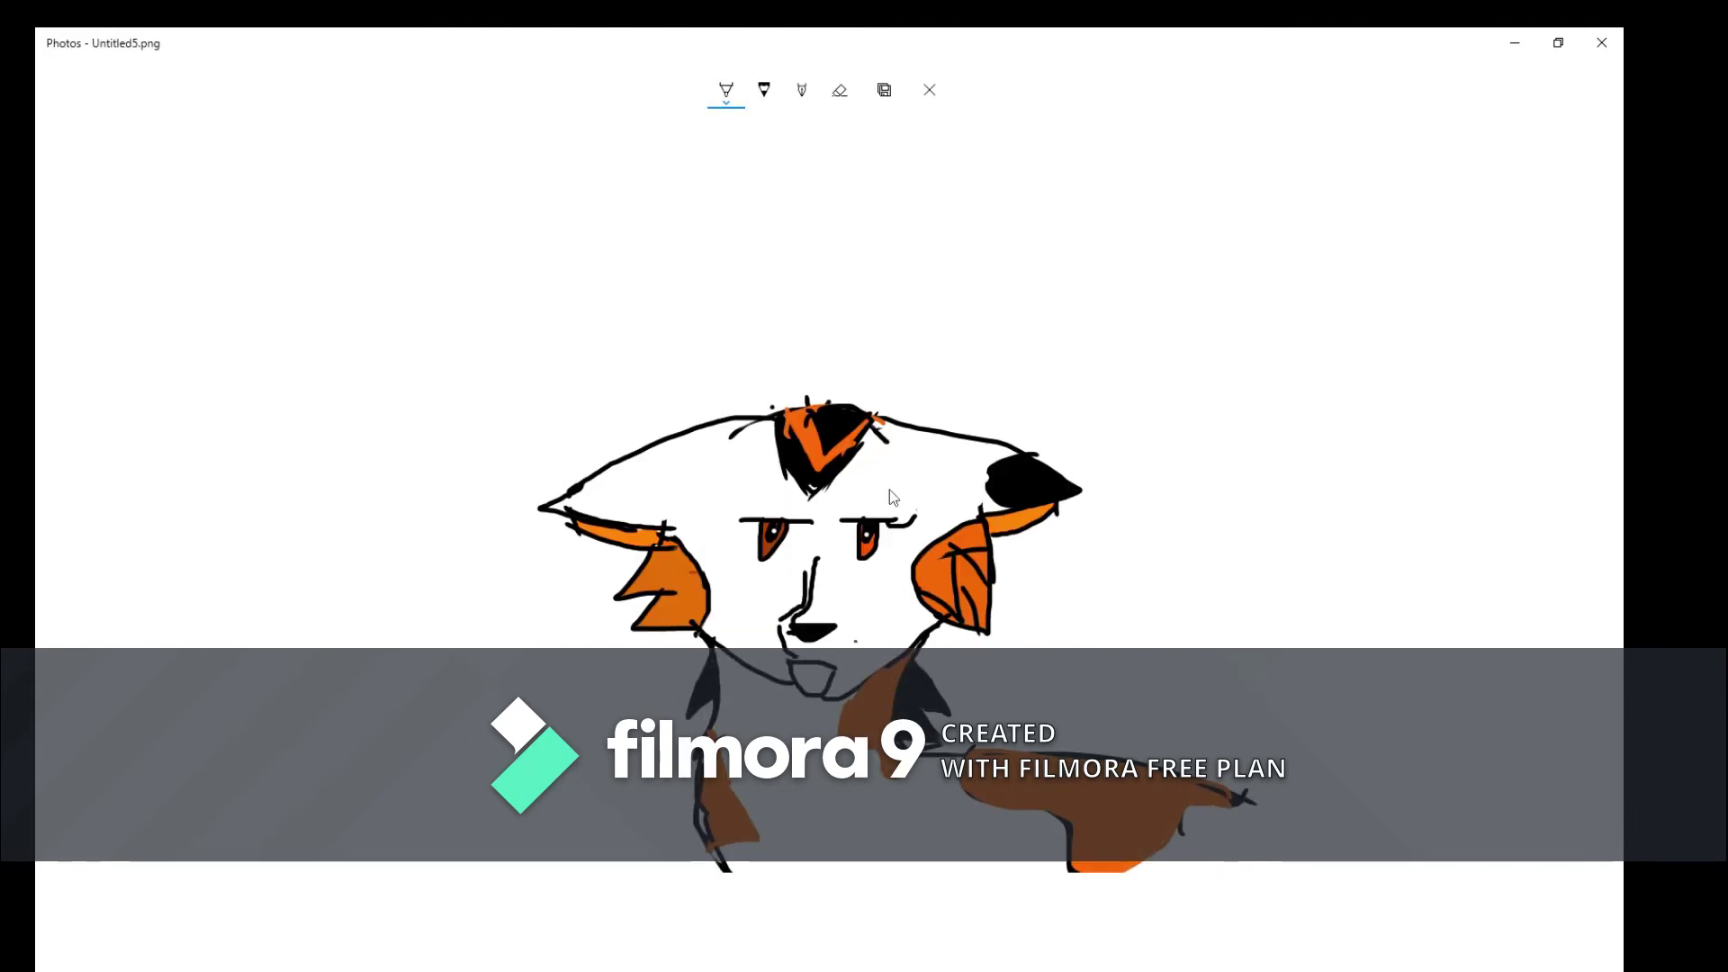
left_click(884, 89)
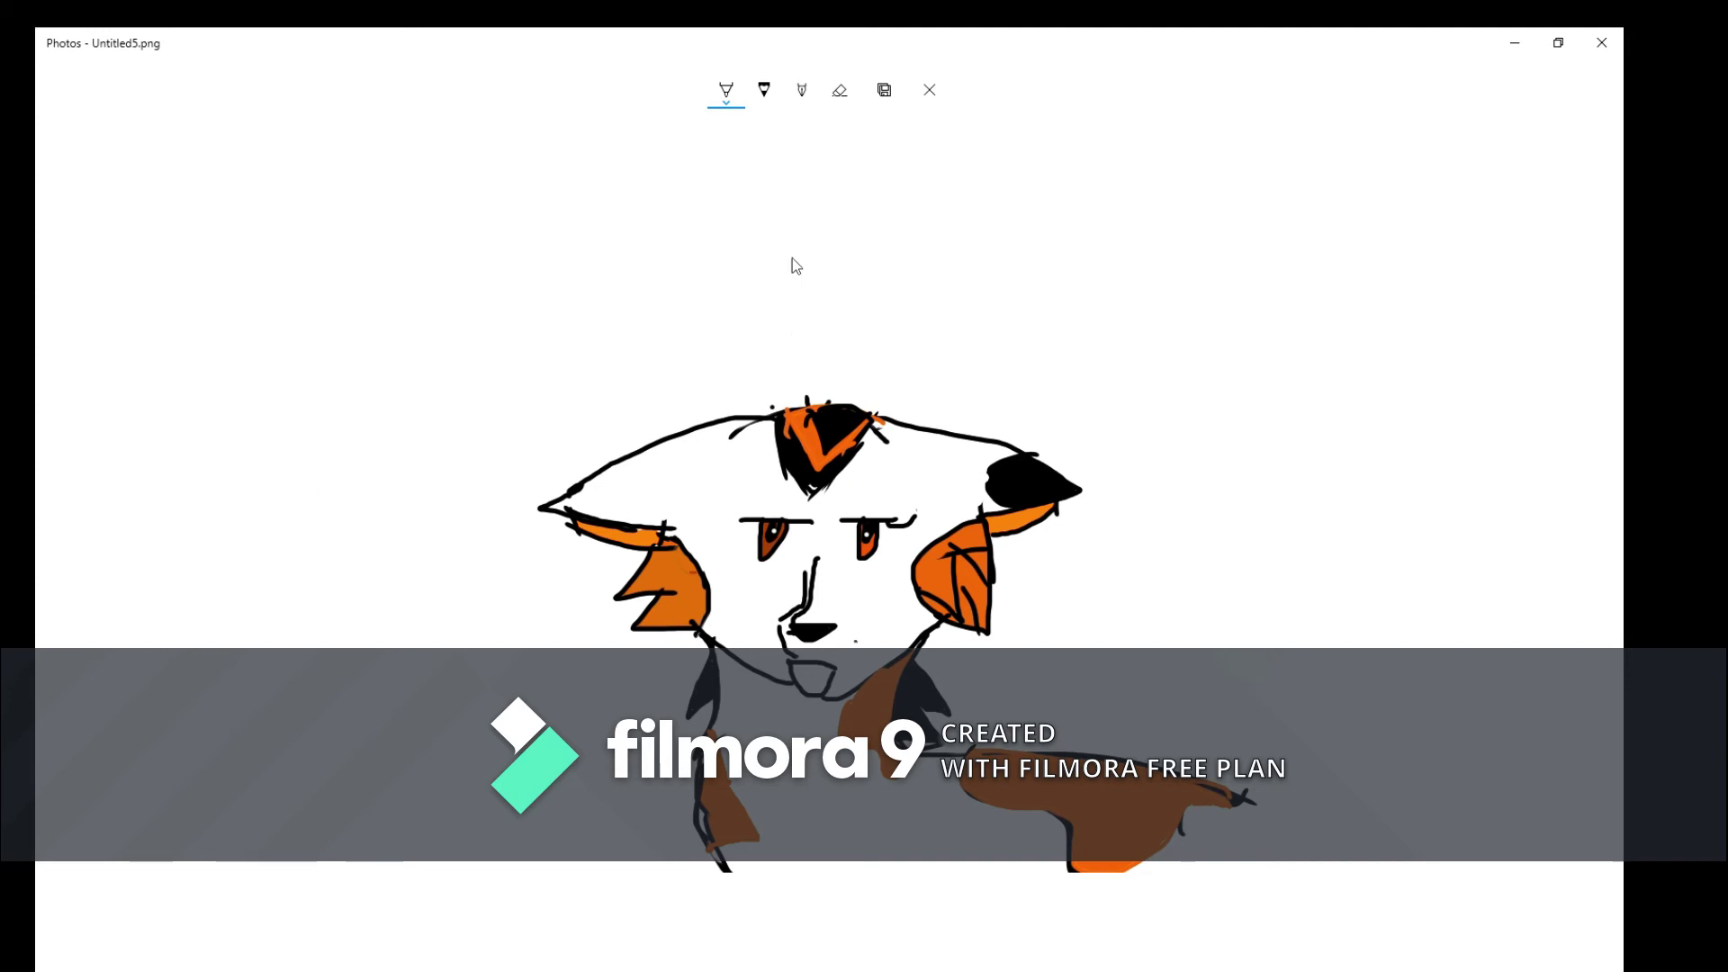
left_click(763, 90)
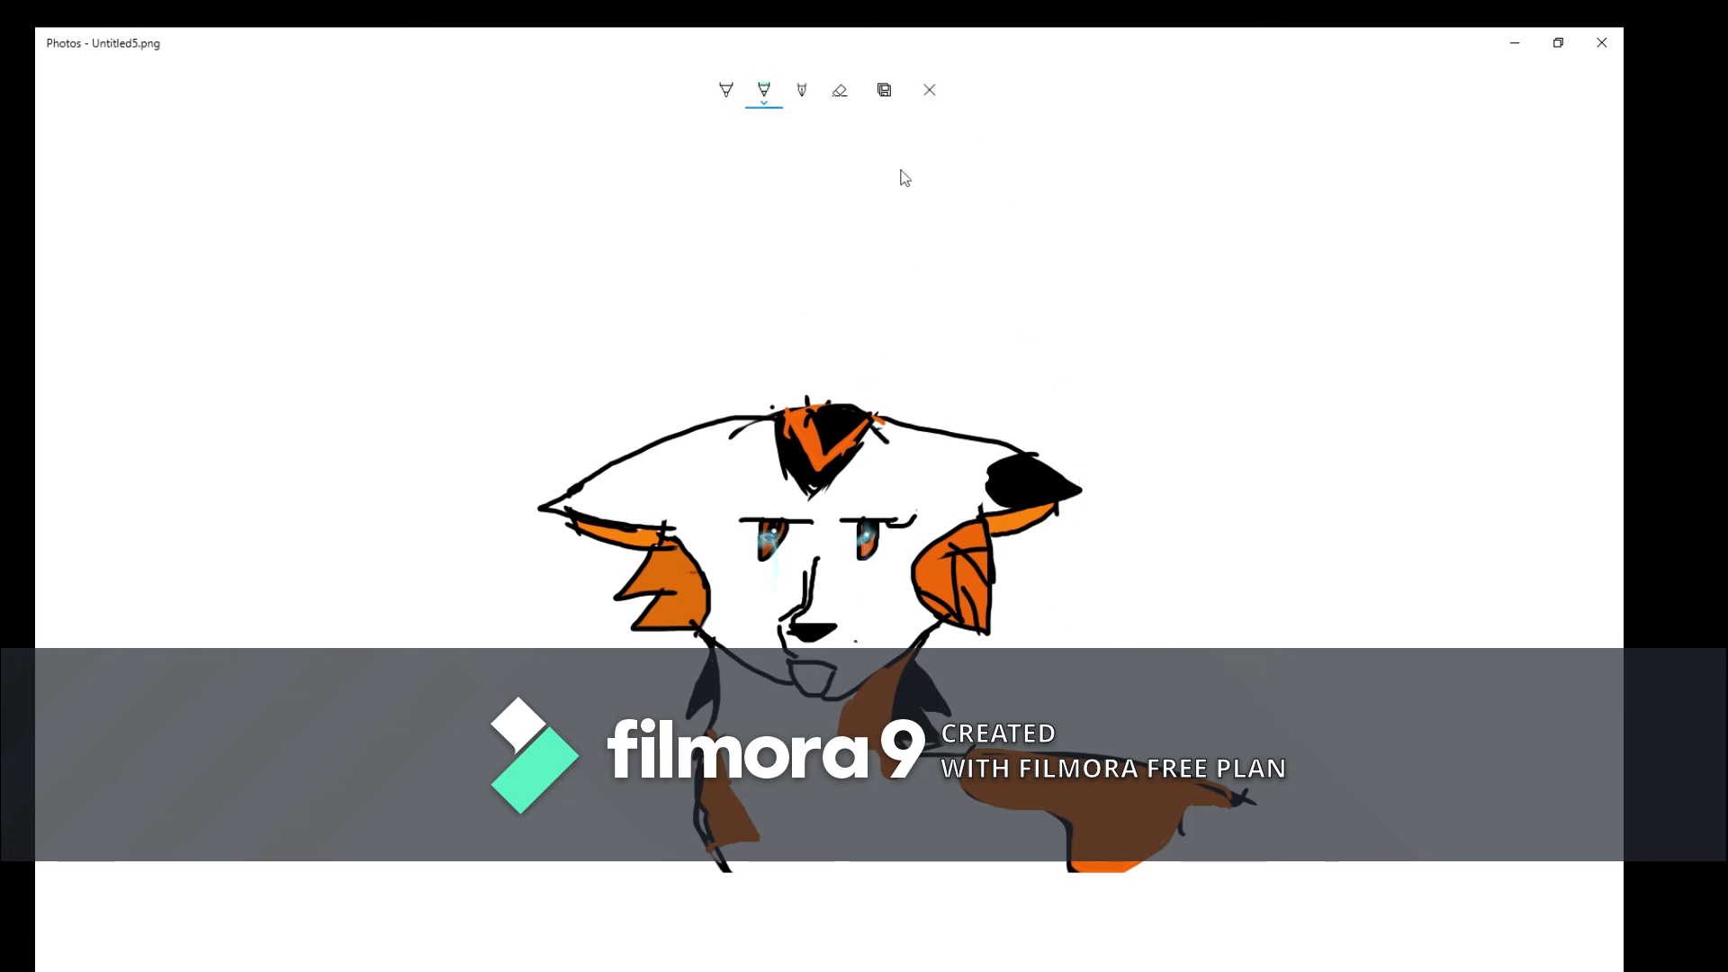
left_click(840, 91)
left_click(872, 540)
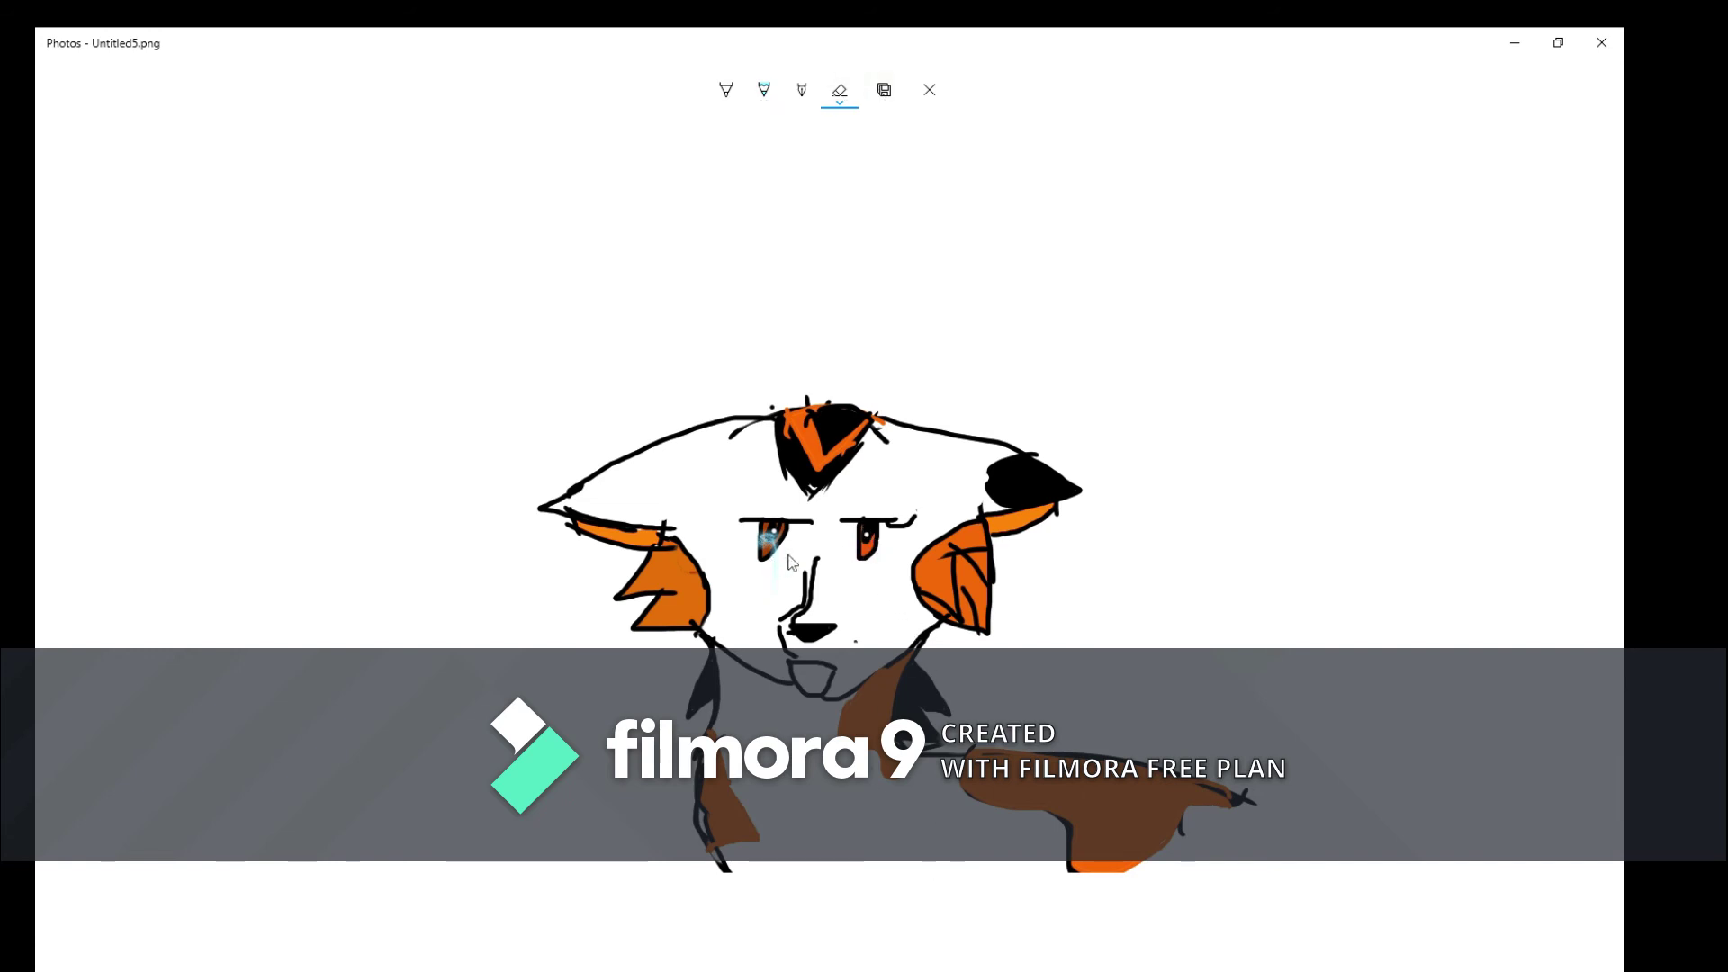
left_click(770, 540)
left_click(726, 89)
- Erase the stray ink mark on the cat's head with the Eraser
left_click(840, 90)
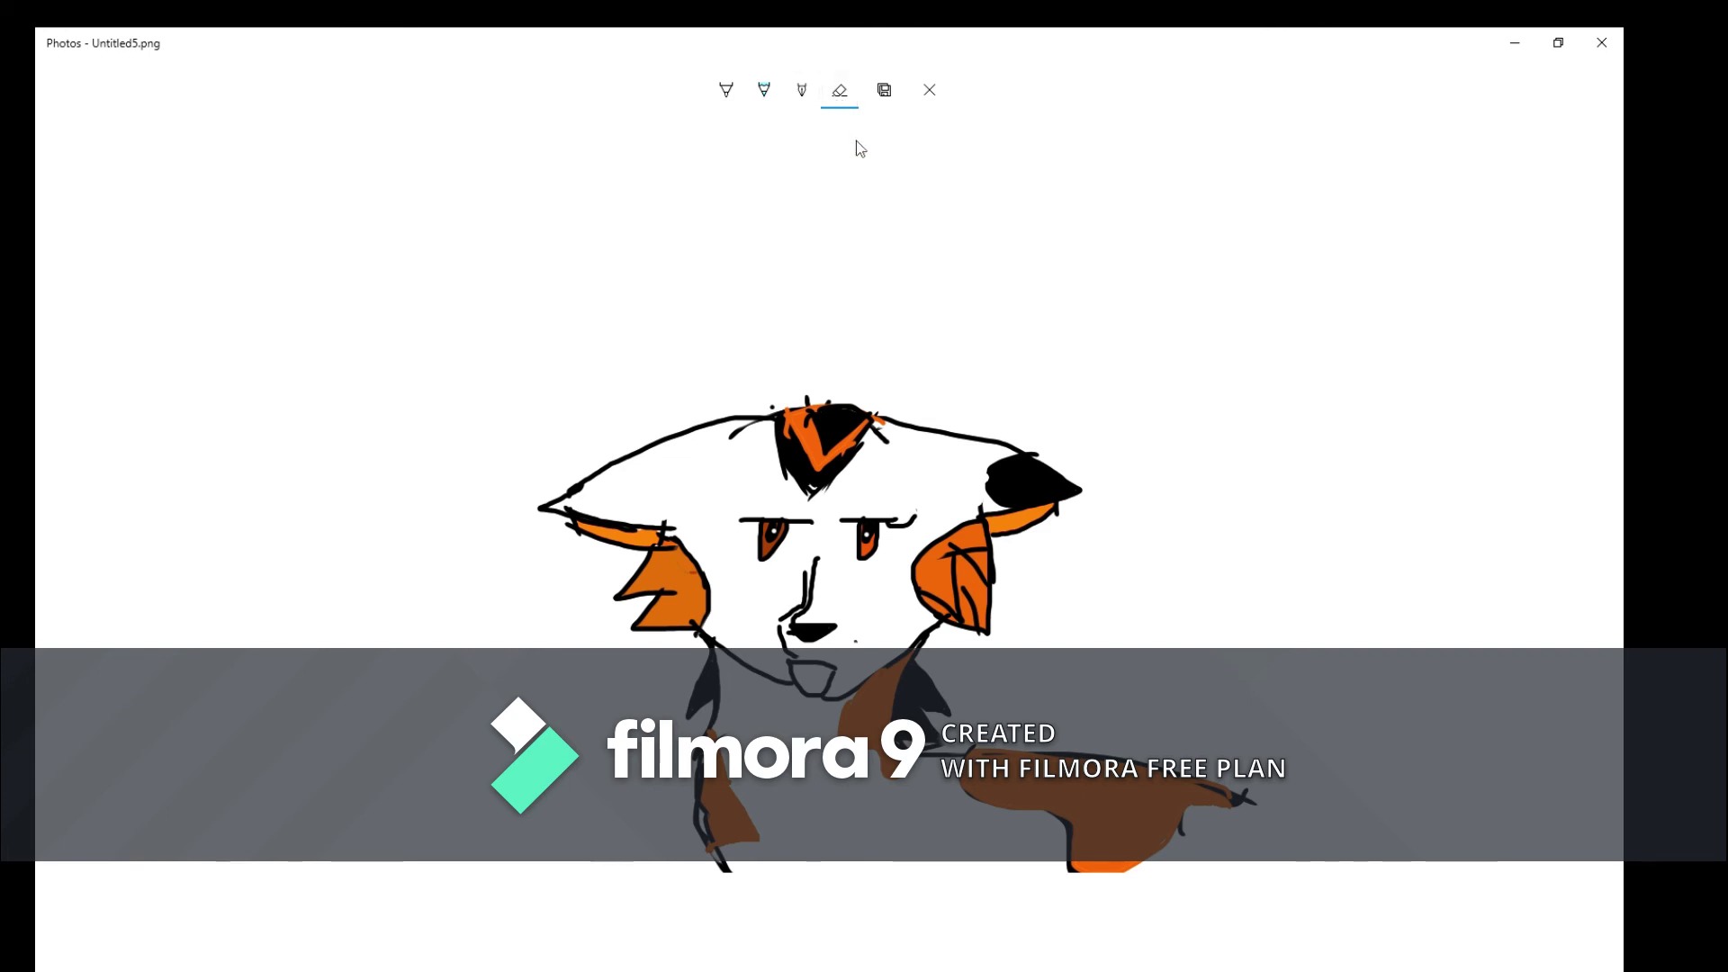
mouse_move(669, 473)
left_mouse_down()
mouse_move(684, 497)
mouse_move(671, 534)
left_mouse_up()
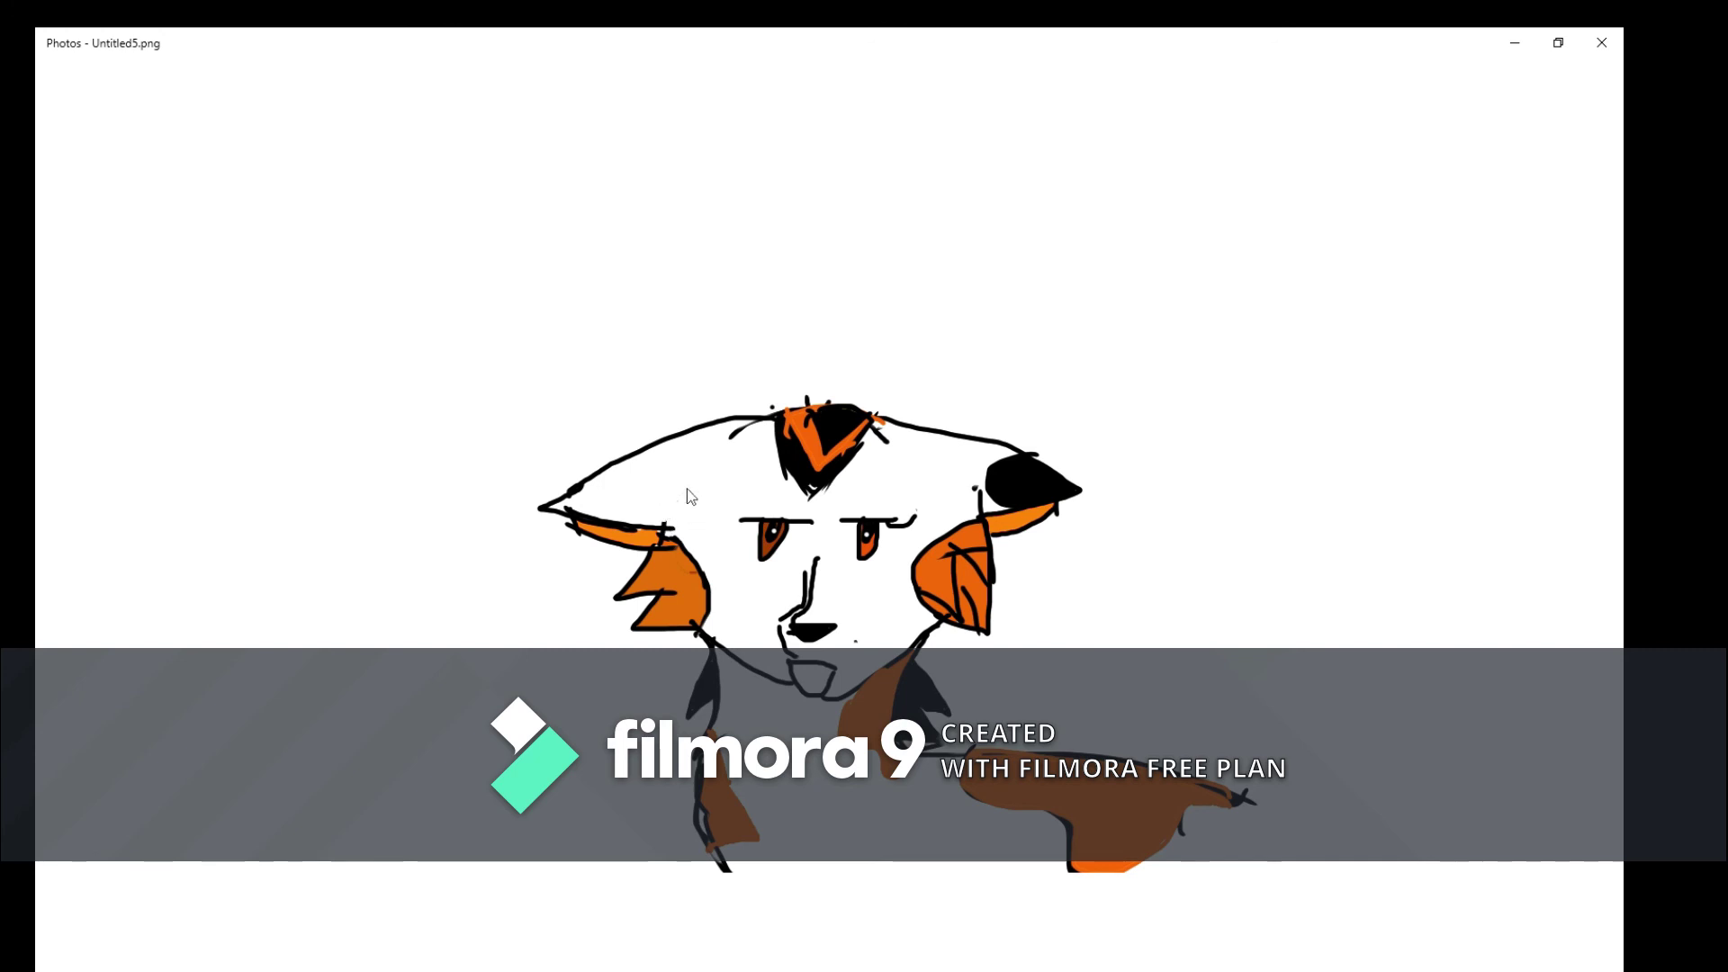